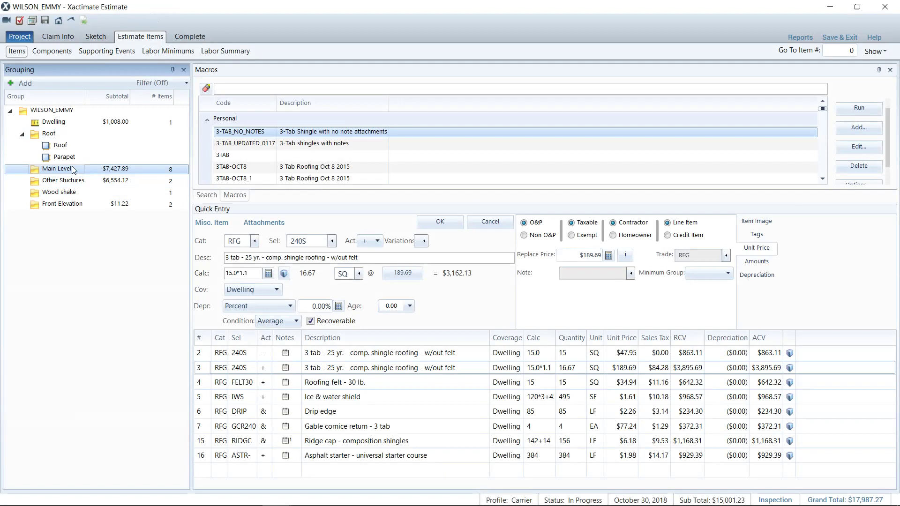
{"action": "left_click", "coordinate": [202, 368]}
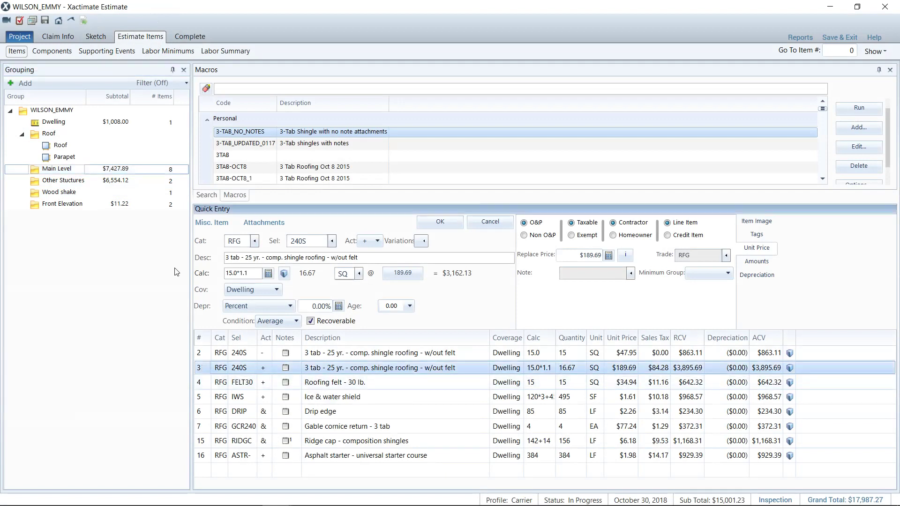
{"action": "left_click", "coordinate": [123, 124]}
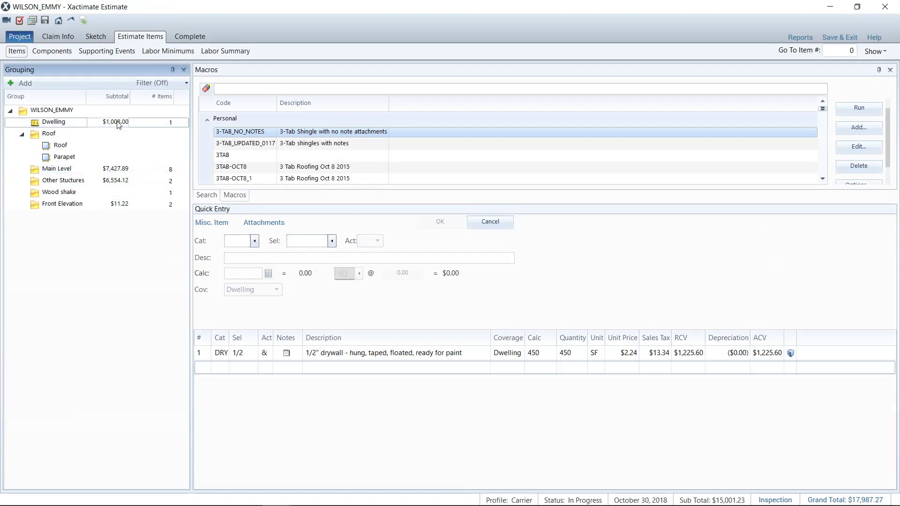
{"action": "left_click", "coordinate": [54, 171]}
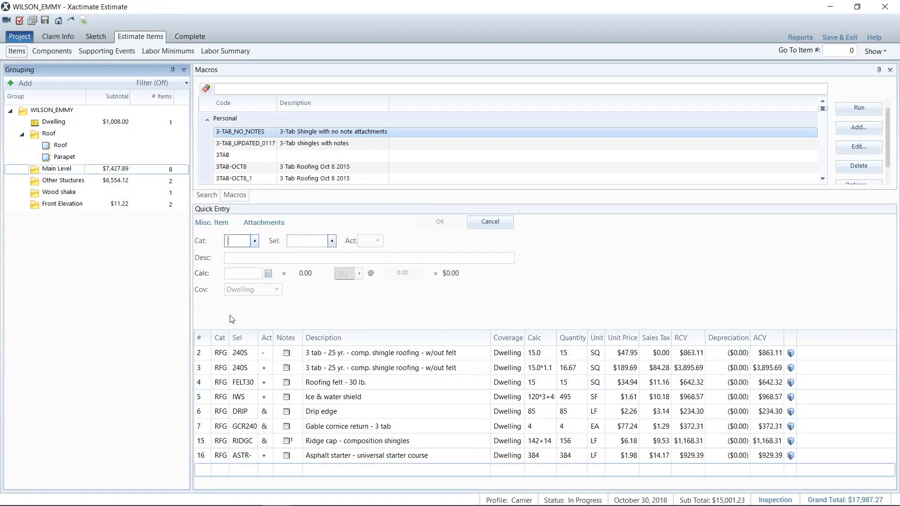
{"action": "left_click", "coordinate": [204, 367]}
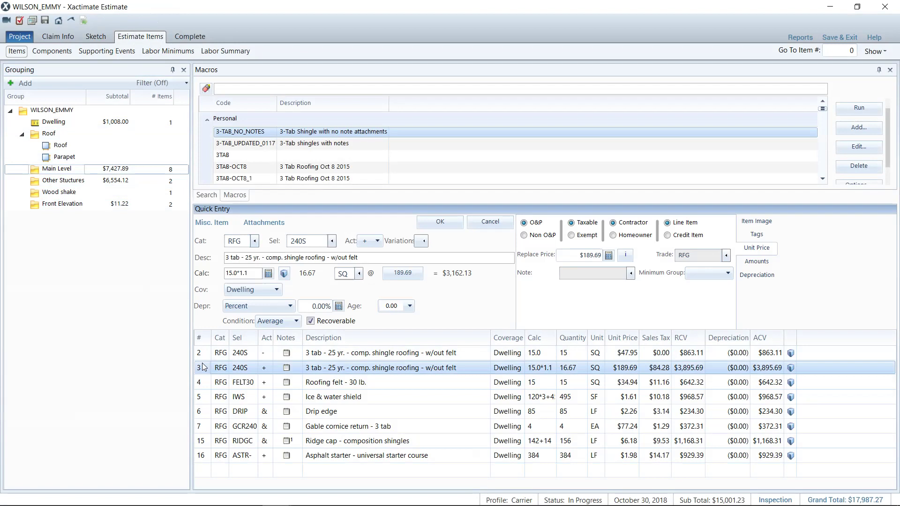
{"action": "left_click", "coordinate": [200, 386]}
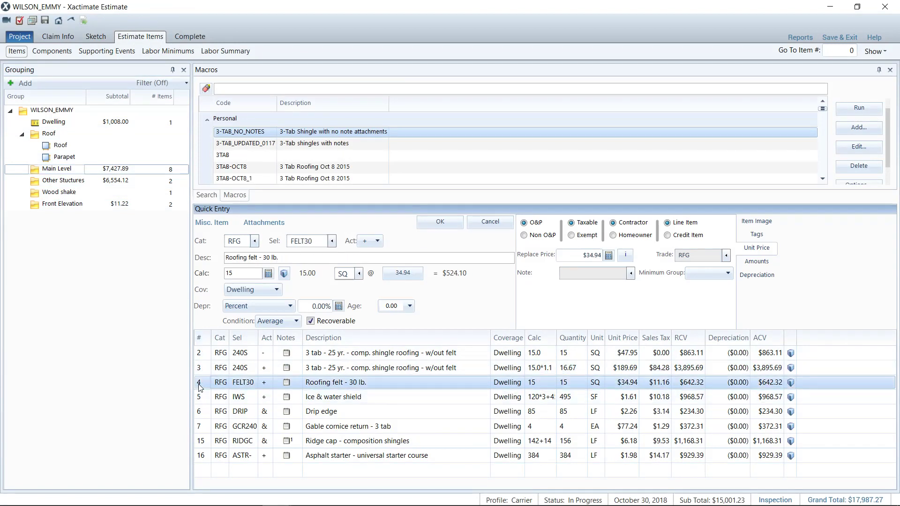
{"action": "left_click", "coordinate": [216, 443]}
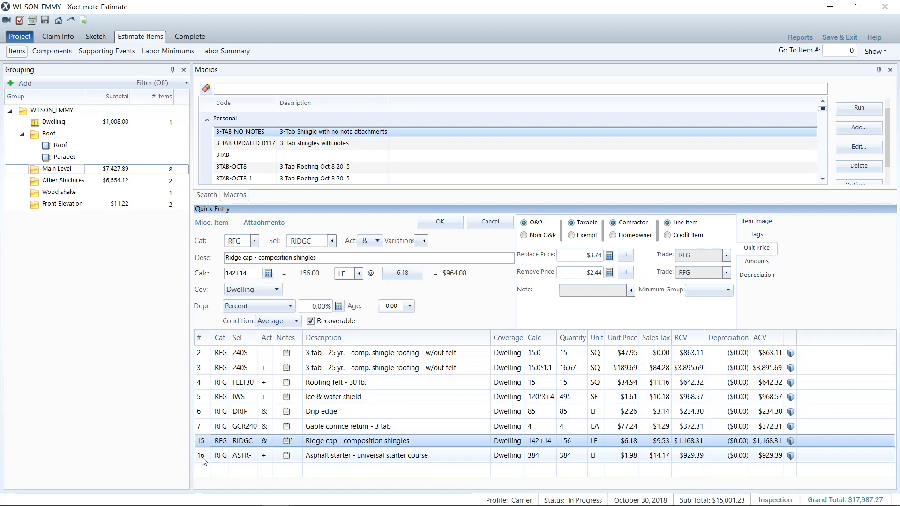
{"action": "left_click", "coordinate": [203, 370]}
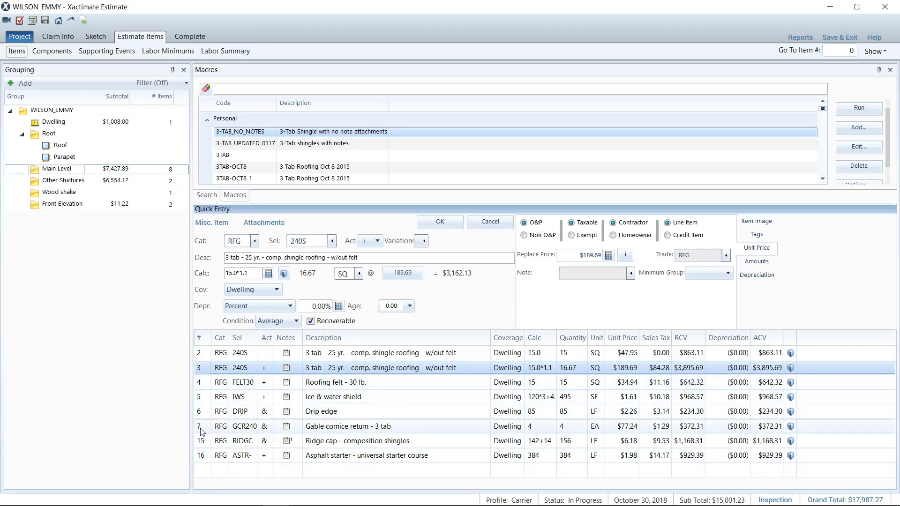
{"action": "left_click", "coordinate": [205, 443]}
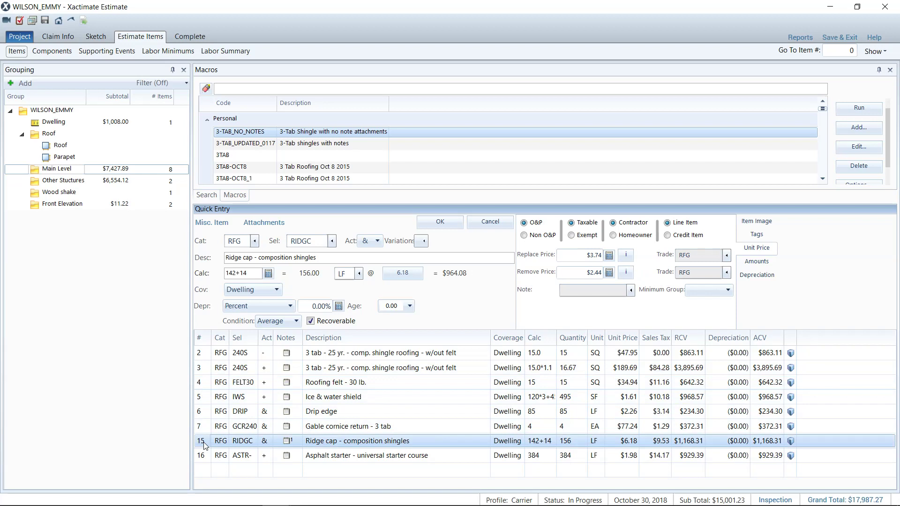
{"action": "left_click", "coordinate": [203, 373]}
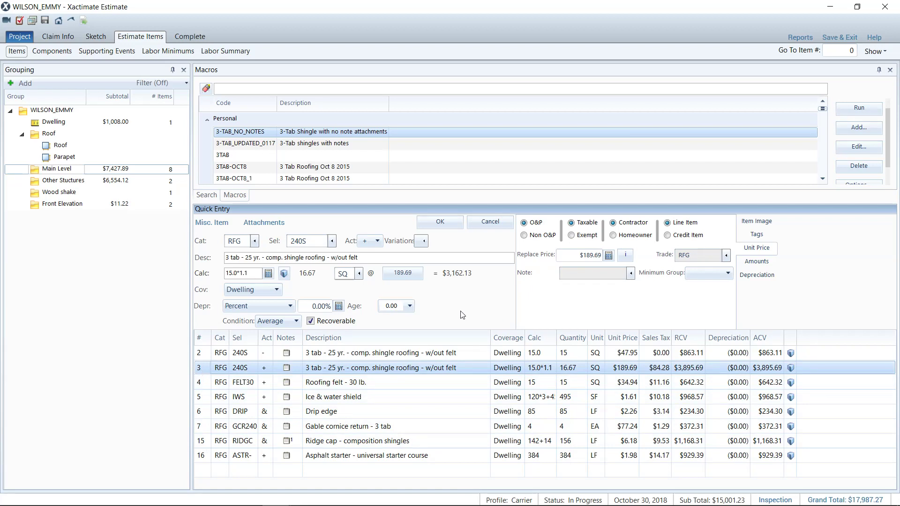
{"action": "left_click", "coordinate": [402, 274]}
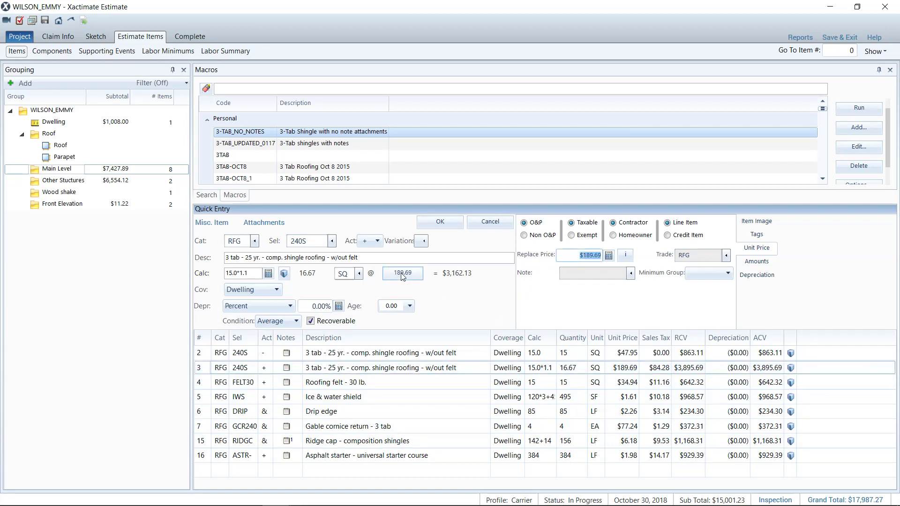
{"action": "left_click", "coordinate": [628, 257]}
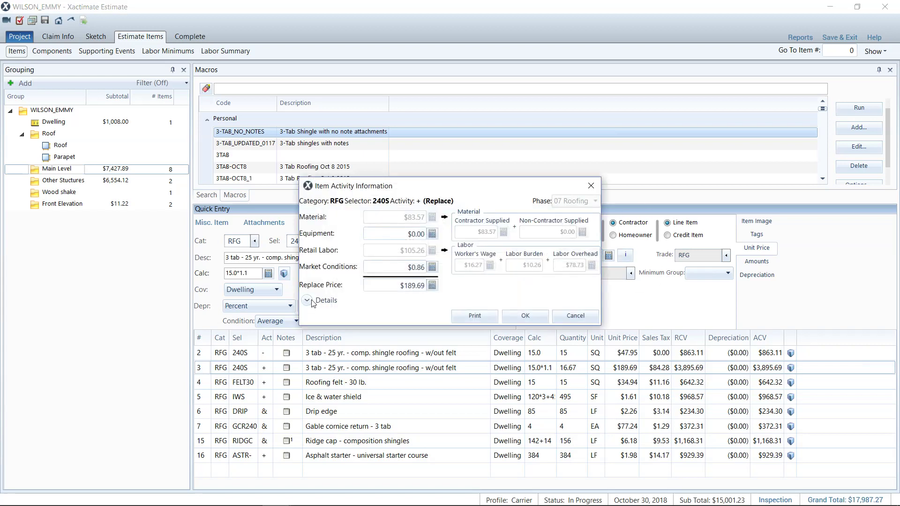
{"action": "left_click", "coordinate": [307, 301]}
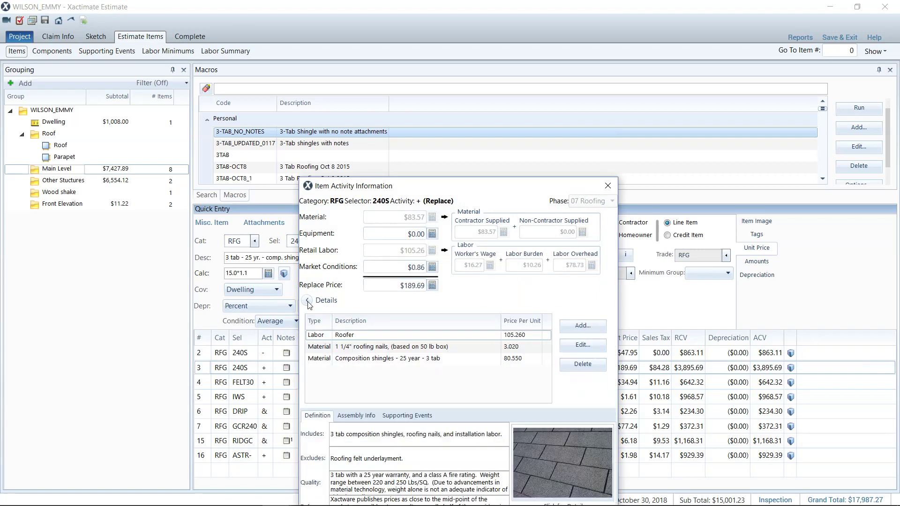
{"action": "left_click", "coordinate": [341, 350]}
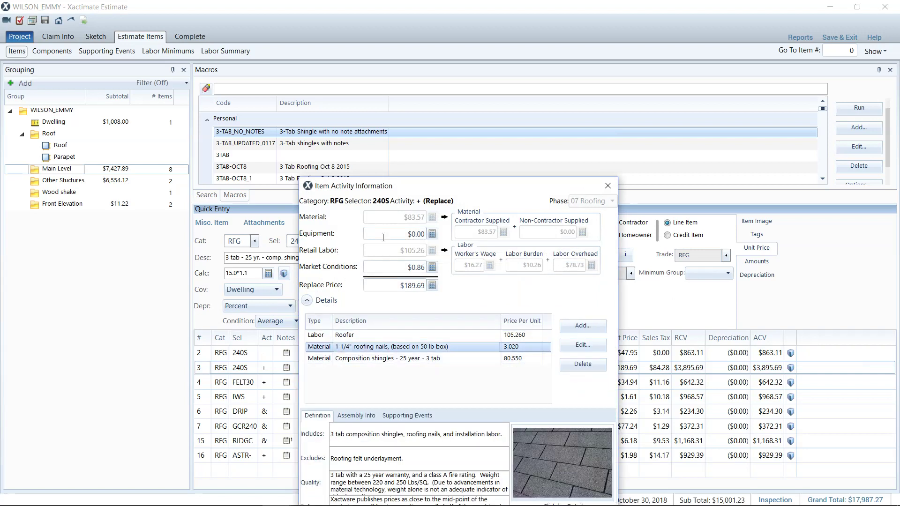
{"action": "left_click_drag", "start_coordinate": [388, 189], "coordinate": [382, 52]}
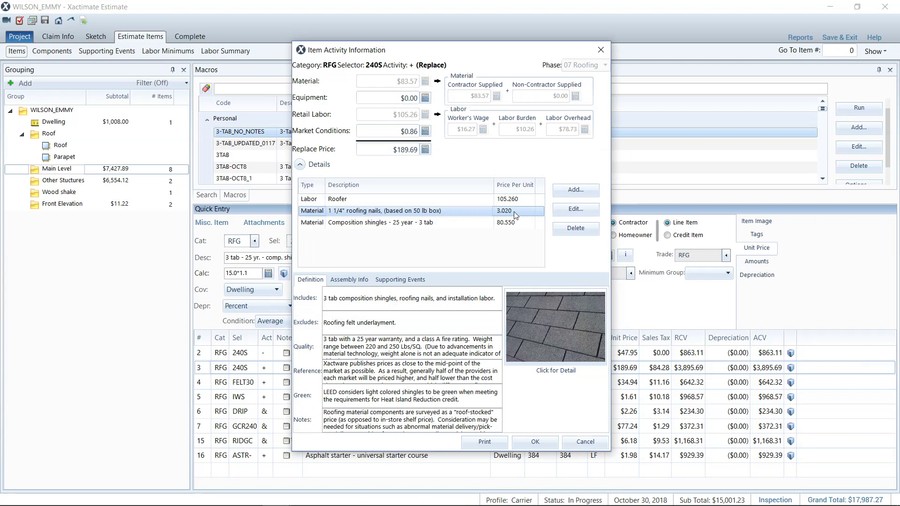
{"action": "left_click", "coordinate": [585, 442]}
{"action": "left_click", "coordinate": [205, 443]}
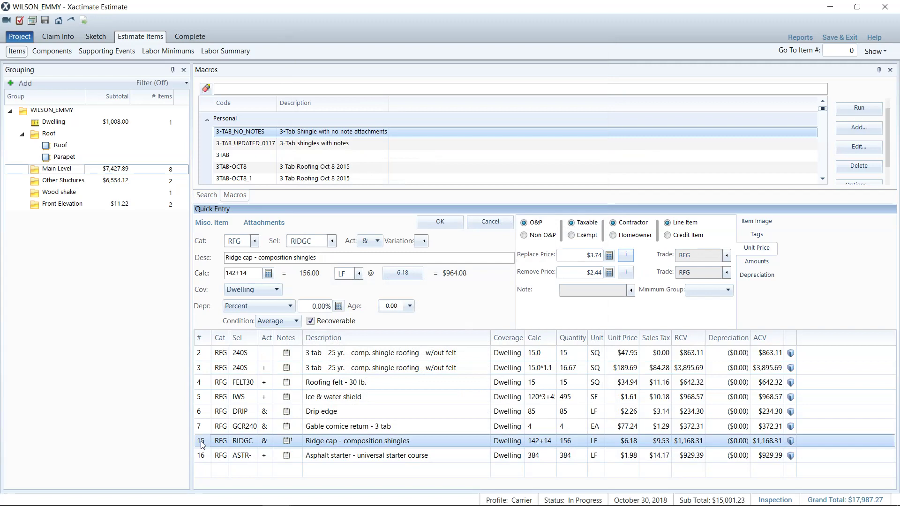
{"action": "left_click", "coordinate": [625, 257]}
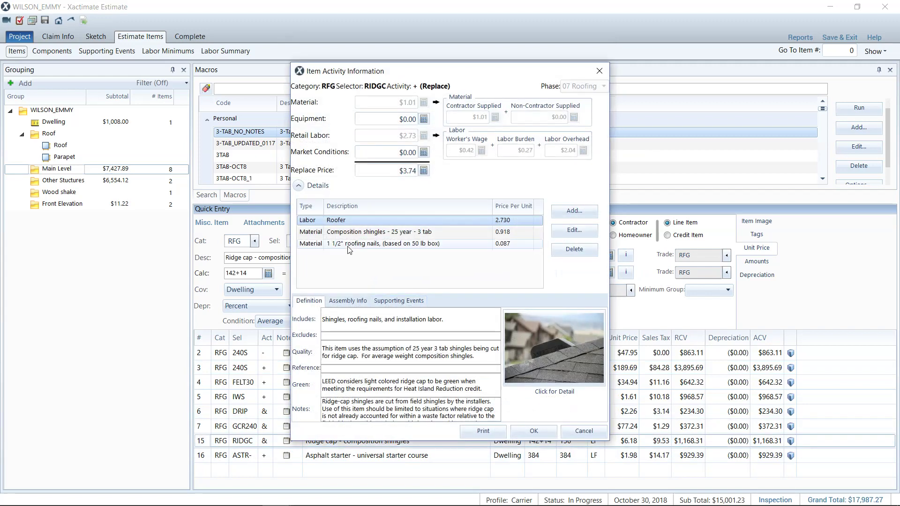
{"action": "left_click", "coordinate": [348, 248]}
{"action": "left_click", "coordinate": [542, 434]}
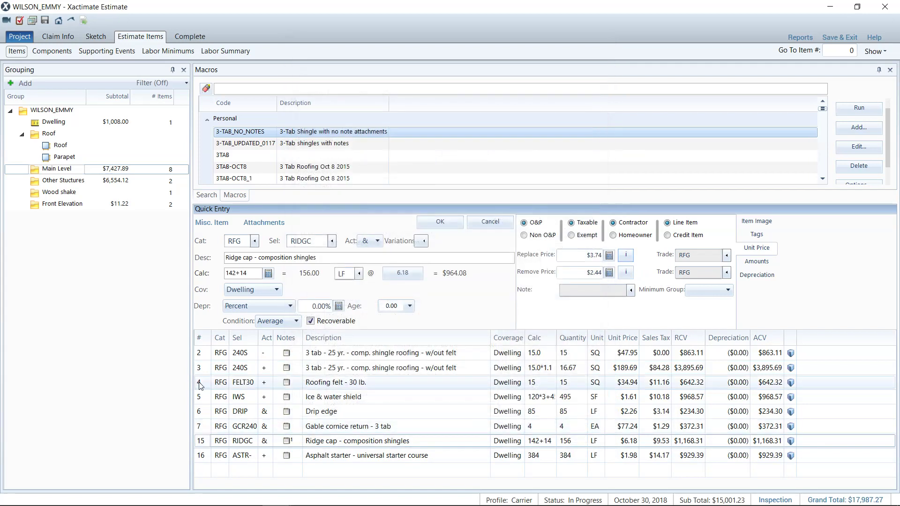
{"action": "left_click", "coordinate": [609, 382]}
{"action": "left_click", "coordinate": [625, 255]}
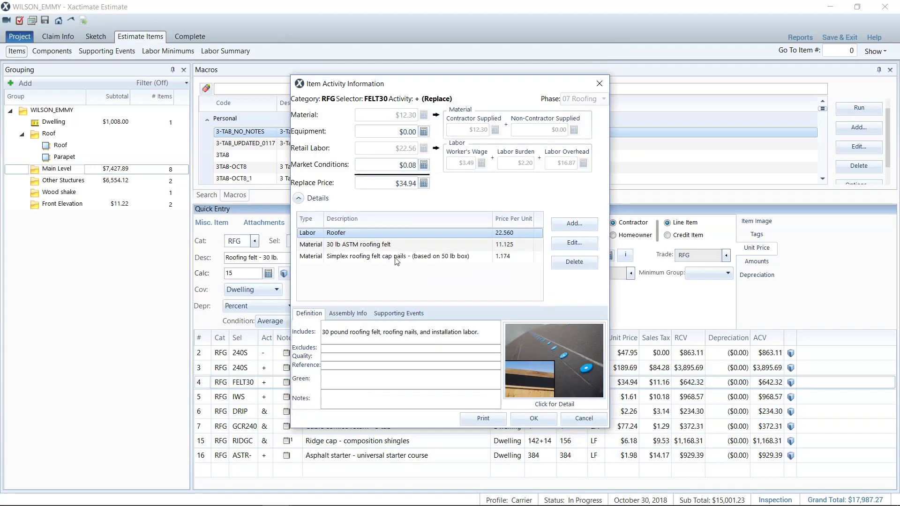
{"action": "left_click", "coordinate": [337, 258]}
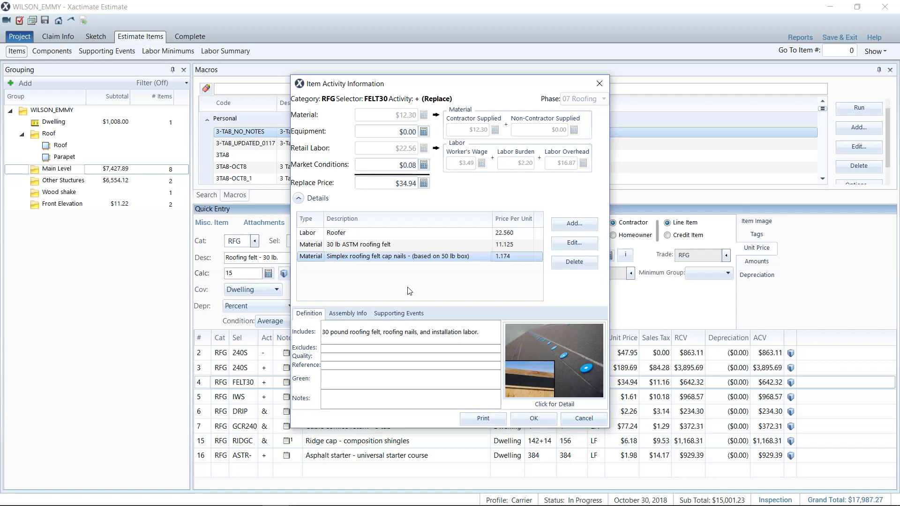
{"action": "left_click", "coordinate": [552, 422]}
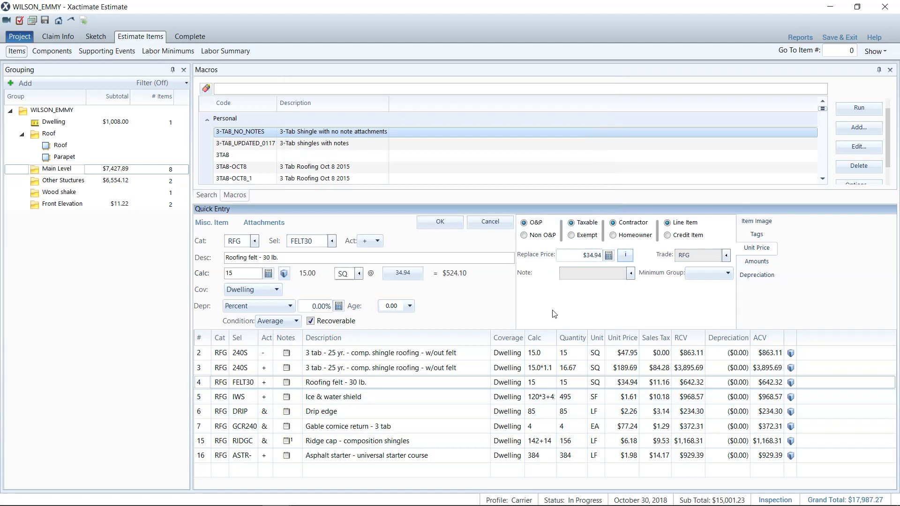
{"action": "left_click", "coordinate": [625, 255]}
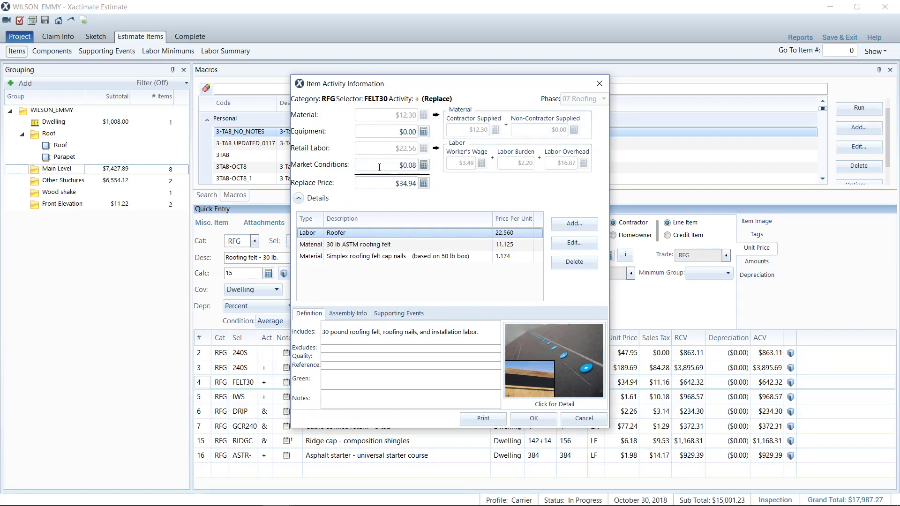
{"action": "left_click", "coordinate": [379, 167]}
{"action": "left_click", "coordinate": [378, 258]}
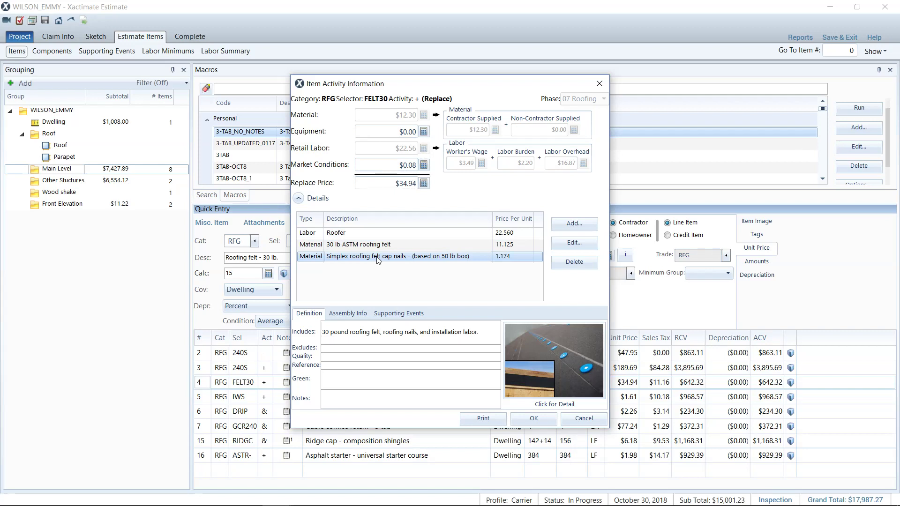
{"action": "left_click", "coordinate": [574, 421]}
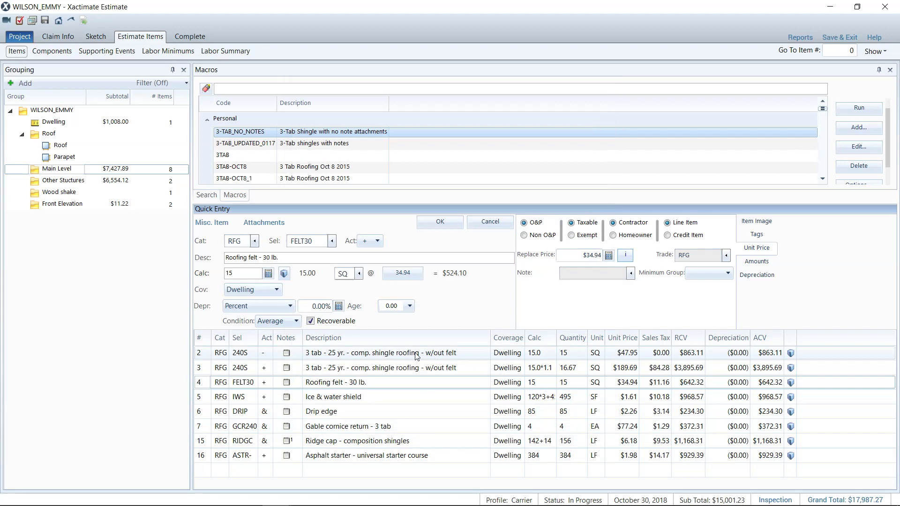
- Inspect the Asphalt starter item's price breakdown at its 1 1/4" roofing nails, then cancel it
{"action": "left_click", "coordinate": [207, 370]}
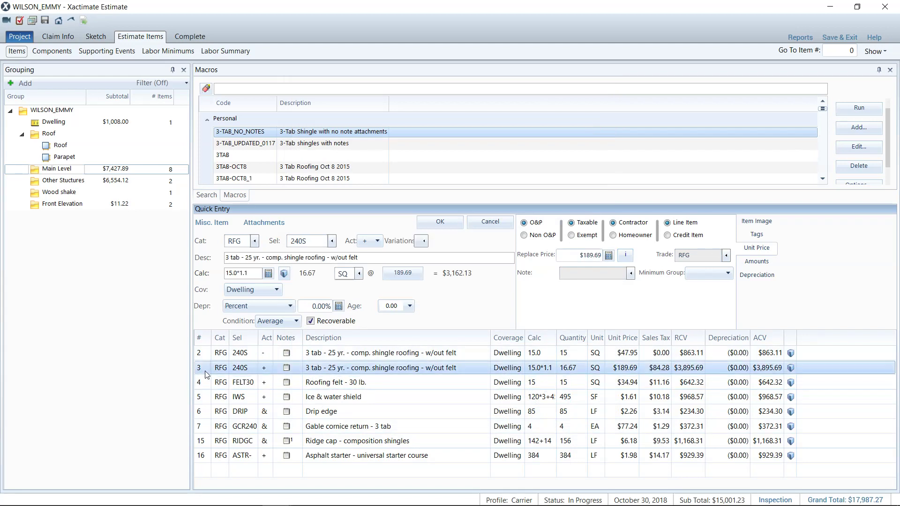
{"action": "left_click", "coordinate": [205, 457]}
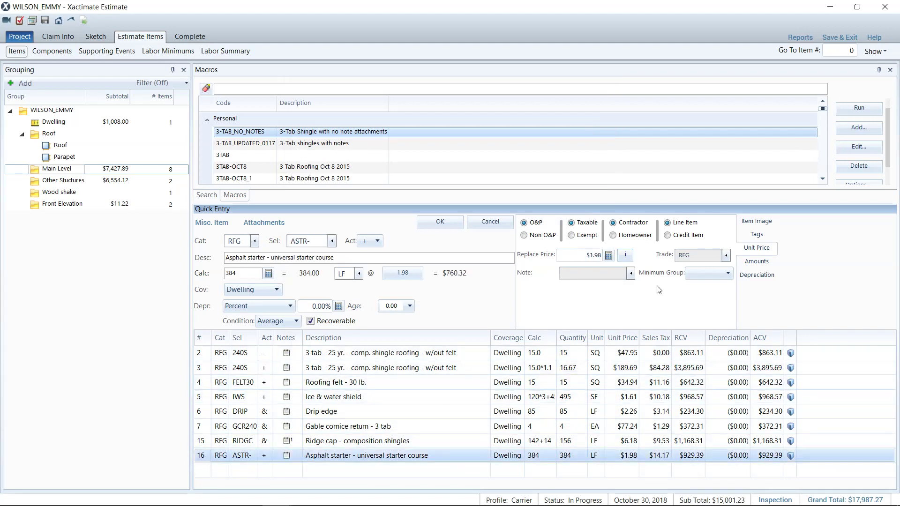
{"action": "left_click", "coordinate": [627, 256]}
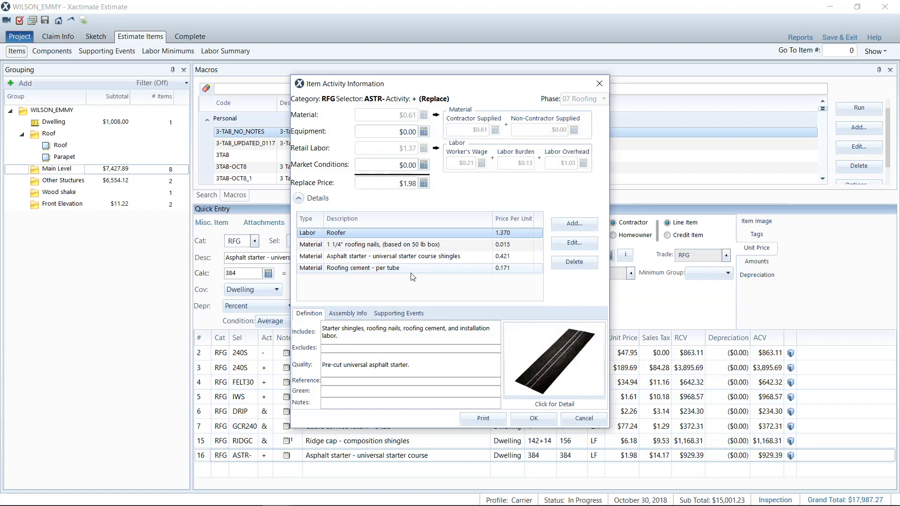
{"action": "left_click", "coordinate": [385, 246]}
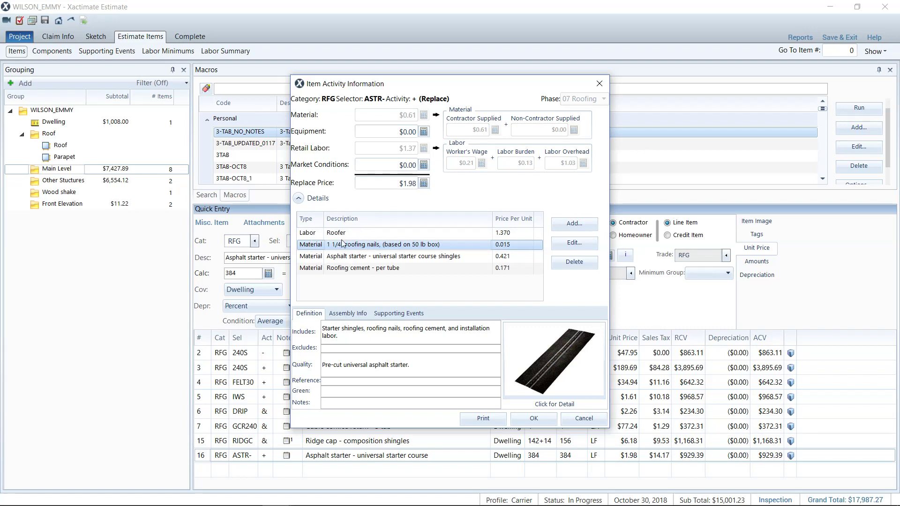
{"action": "left_click", "coordinate": [566, 421]}
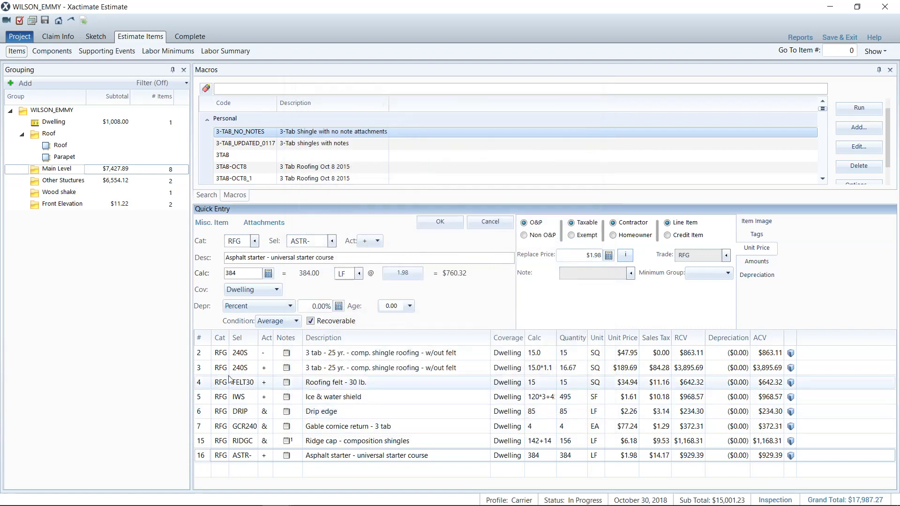
- Review the roofing nails in the 240S shingle item's activity breakdown and cancel without changes
{"action": "left_click", "coordinate": [201, 370]}
{"action": "left_click", "coordinate": [625, 255]}
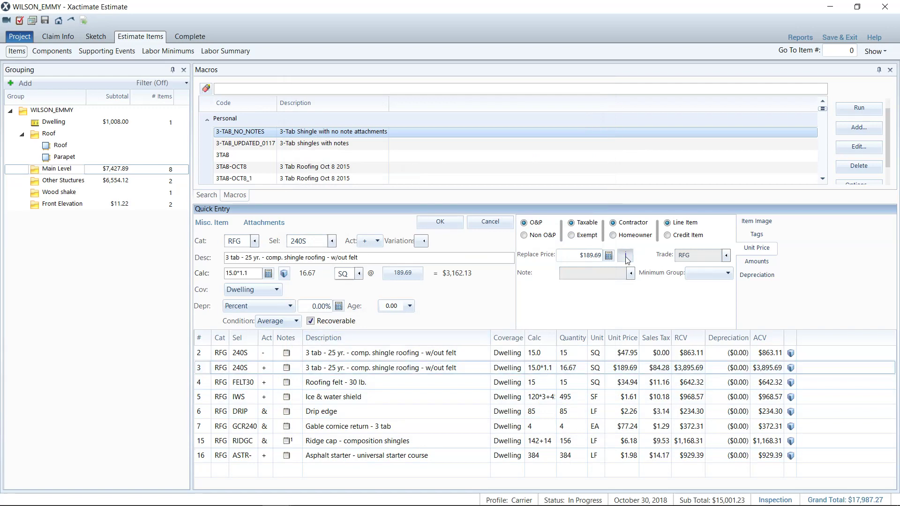
{"action": "left_click", "coordinate": [303, 217]}
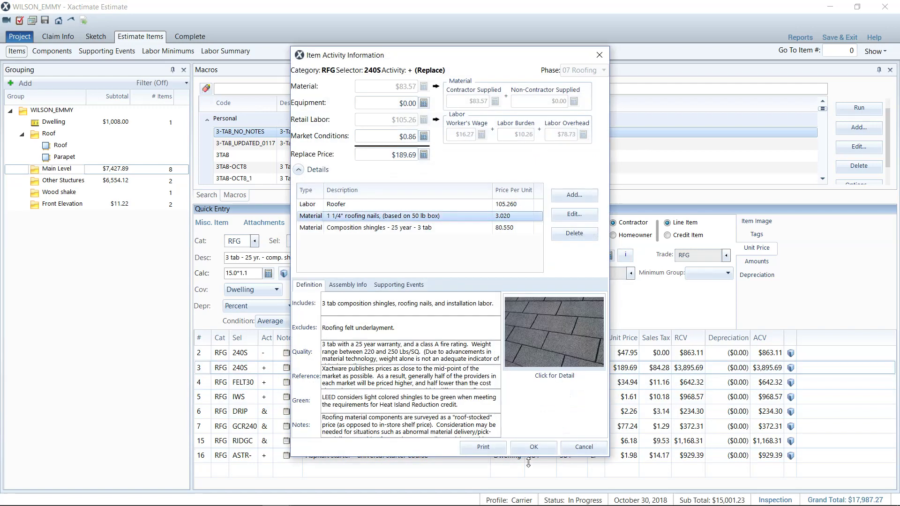
{"action": "left_click", "coordinate": [578, 447]}
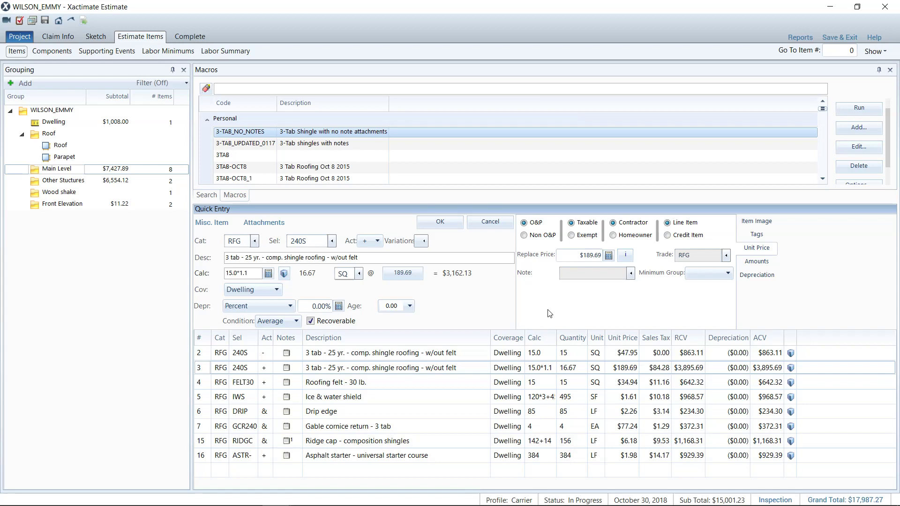
- List Main Level components and select the 1 1/4", 1 1/2" and felt cap nail rows
{"action": "left_click", "coordinate": [66, 55]}
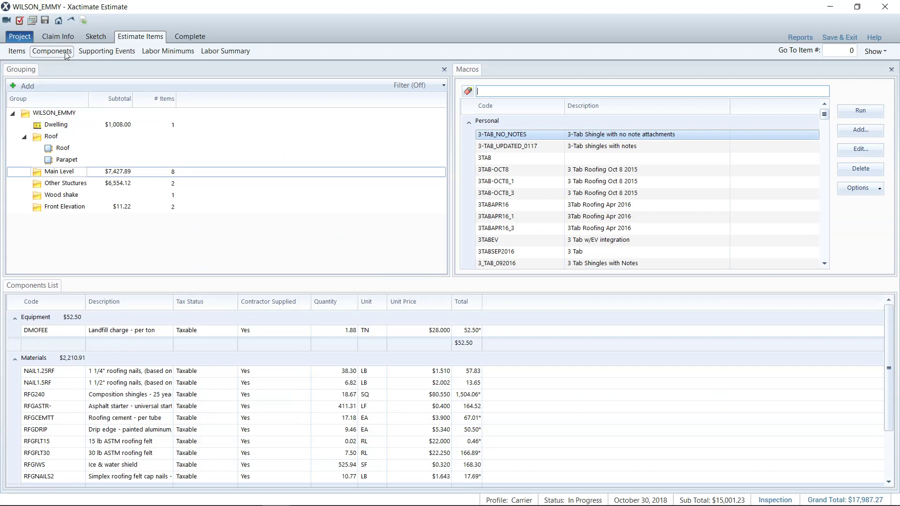
{"action": "left_click", "coordinate": [72, 175]}
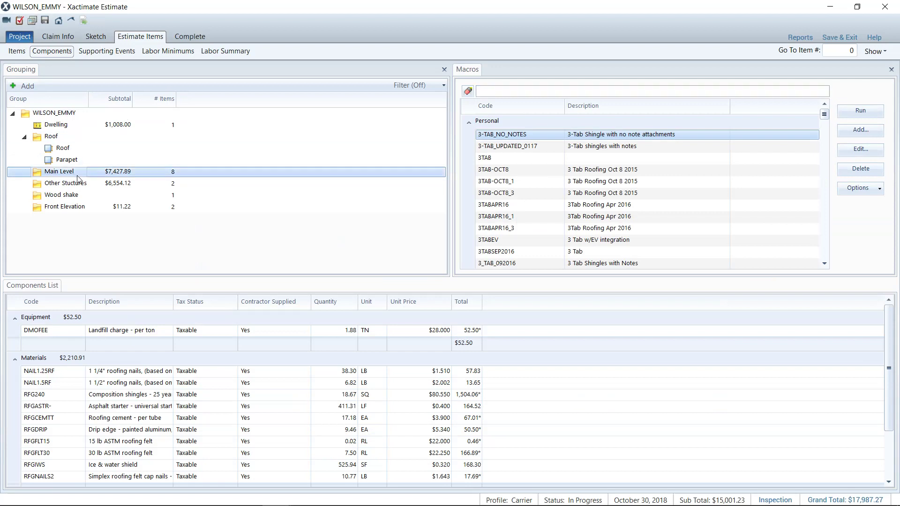
{"action": "left_click", "coordinate": [51, 373]}
{"action": "left_click", "coordinate": [50, 382]}
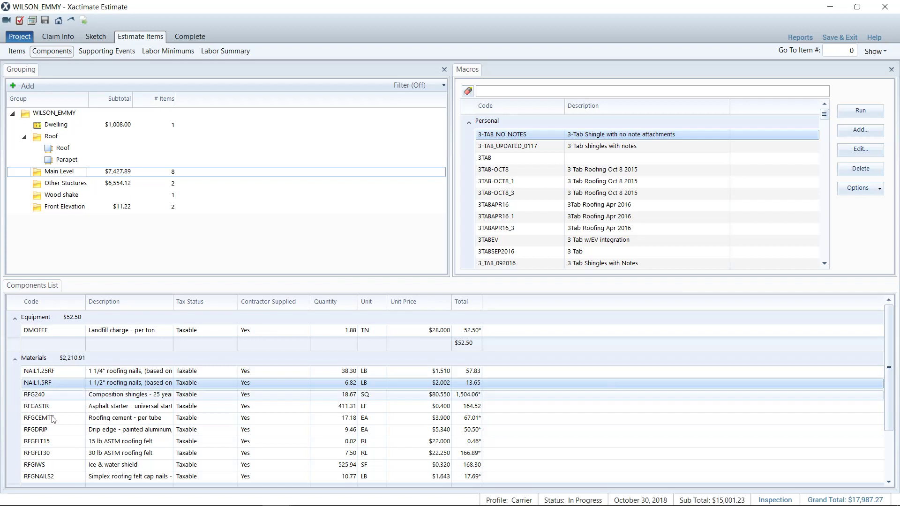
{"action": "left_click", "coordinate": [61, 476]}
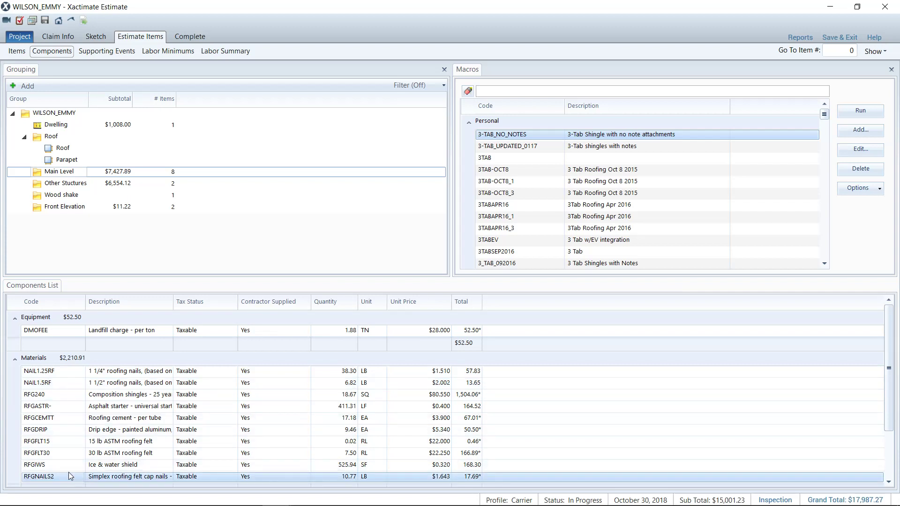
{"action": "double_click", "coordinate": [123, 375]}
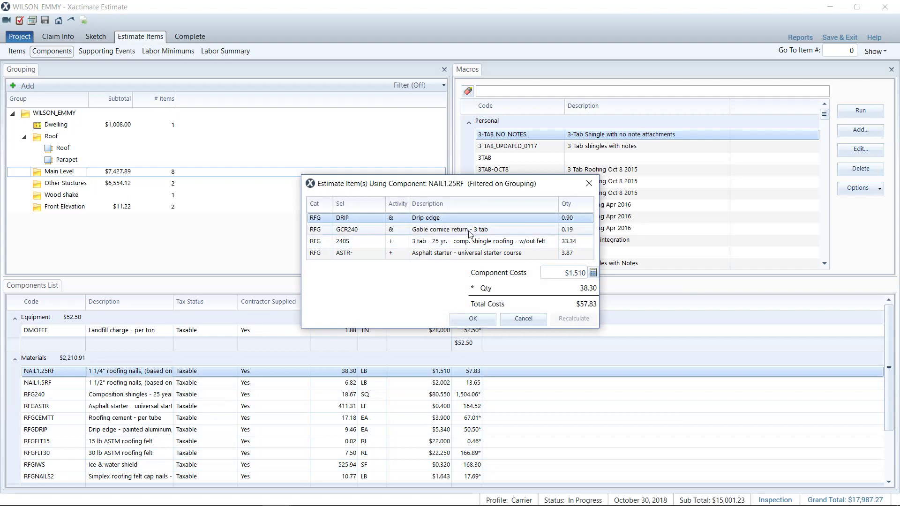
{"action": "left_click", "coordinate": [516, 321]}
{"action": "double_click", "coordinate": [128, 375]}
{"action": "left_click", "coordinate": [520, 321]}
{"action": "double_click", "coordinate": [65, 382]}
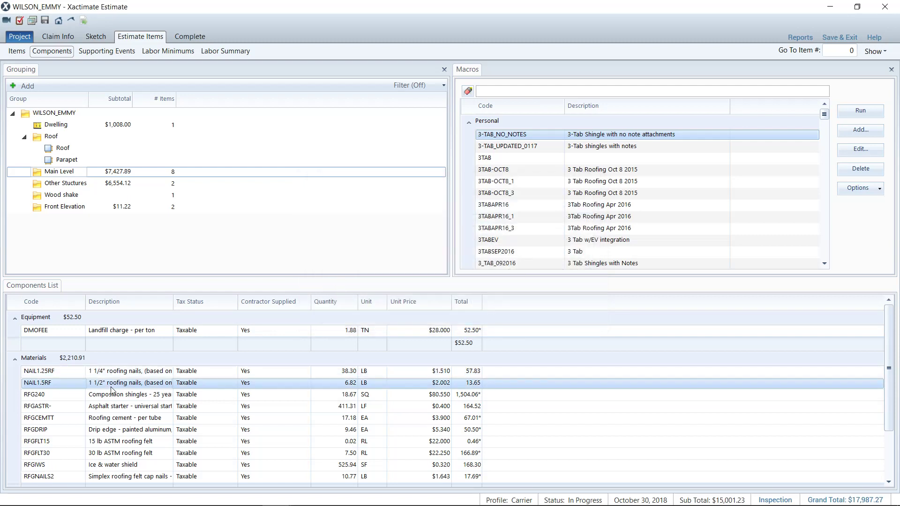
{"action": "left_click", "coordinate": [527, 303]}
{"action": "left_click", "coordinate": [367, 388]}
{"action": "left_click", "coordinate": [441, 385]}
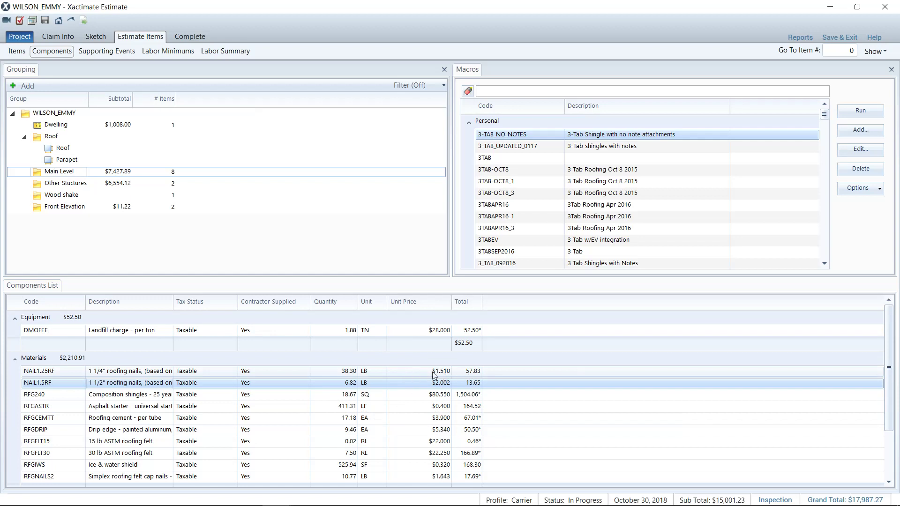
- Enter trial NAIL1.25RF unit prices of 2.51, then 2.60
{"action": "left_click", "coordinate": [432, 374]}
{"action": "left_click", "coordinate": [432, 374]}
{"action": "type", "text": "2.51"}
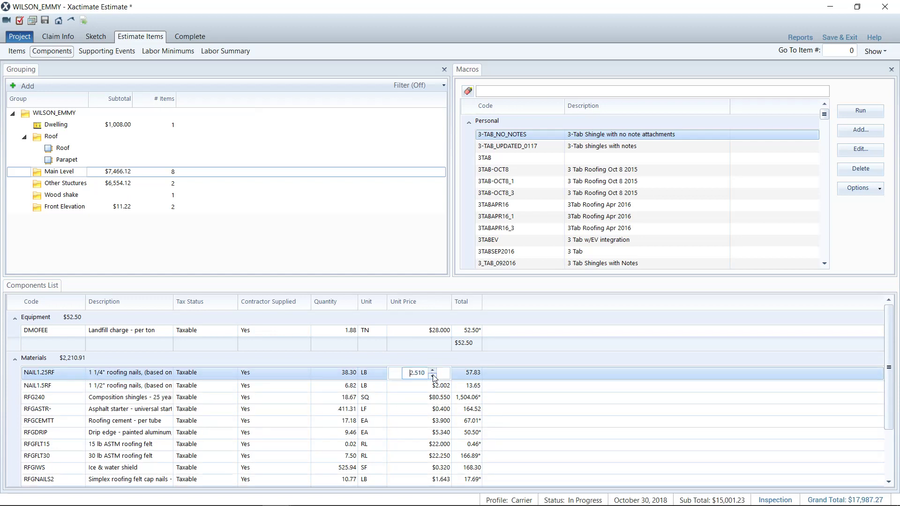
{"action": "key", "text": "Return"}
{"action": "left_click", "coordinate": [441, 375]}
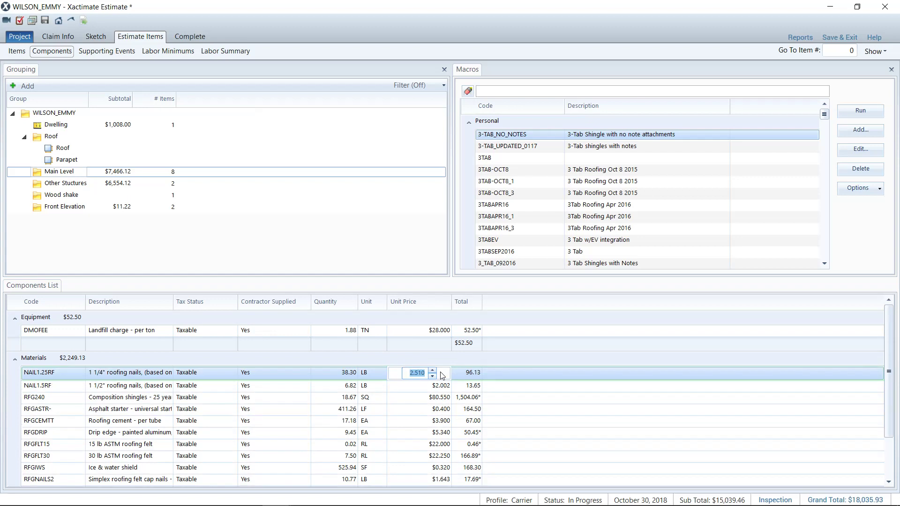
{"action": "type", "text": "2.6"}
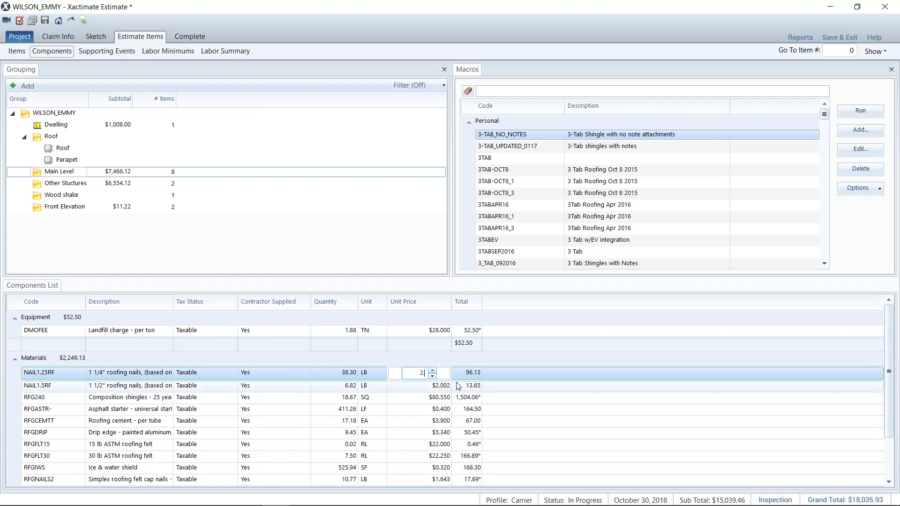
{"action": "key", "text": "Return"}
- Settle the NAIL1.25RF unit price at $2.750 and refresh the Materials group
{"action": "left_click", "coordinate": [430, 374]}
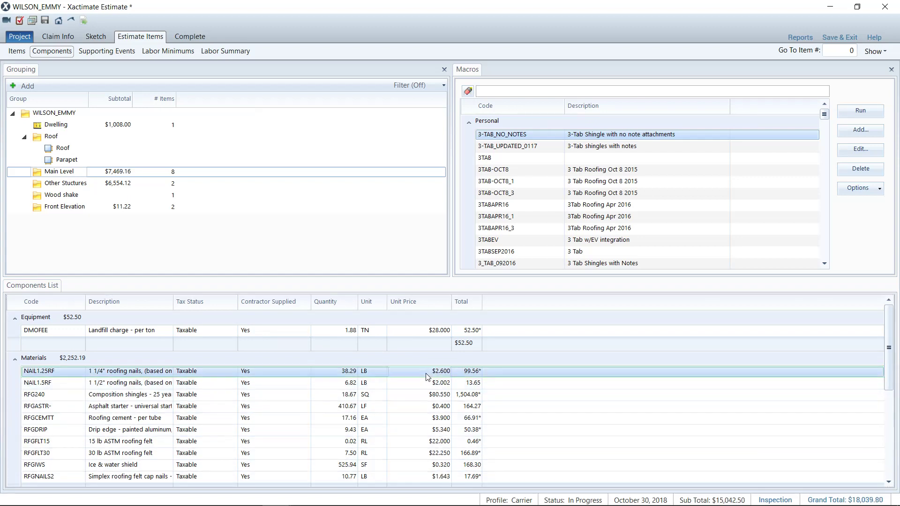
{"action": "type", "text": "2.75"}
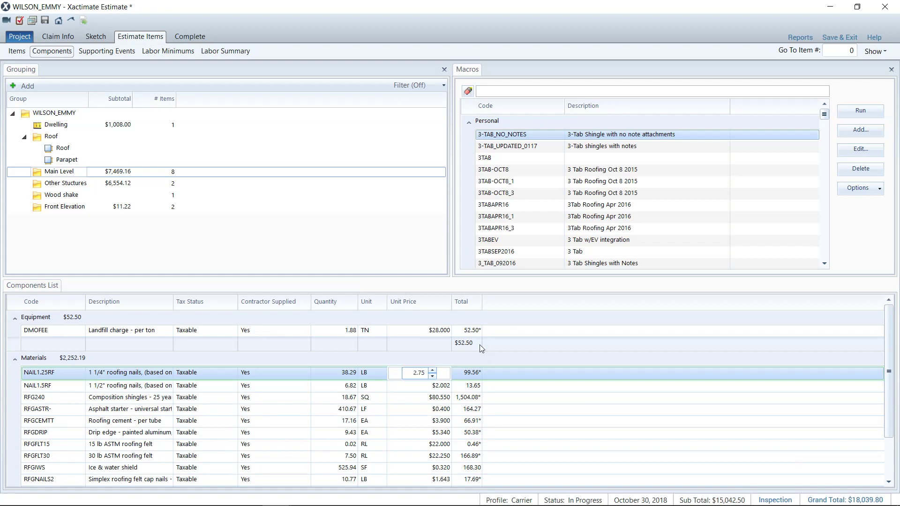
{"action": "key", "text": "Return"}
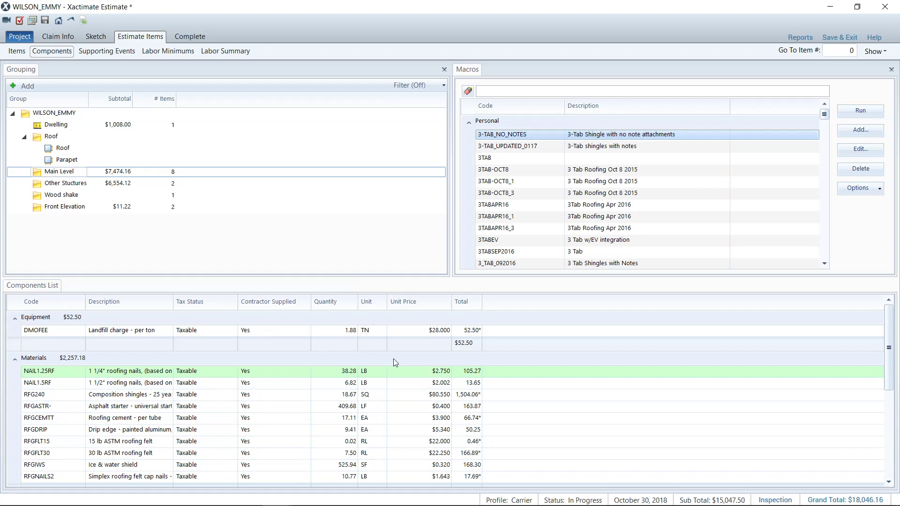
{"action": "double_click", "coordinate": [393, 358]}
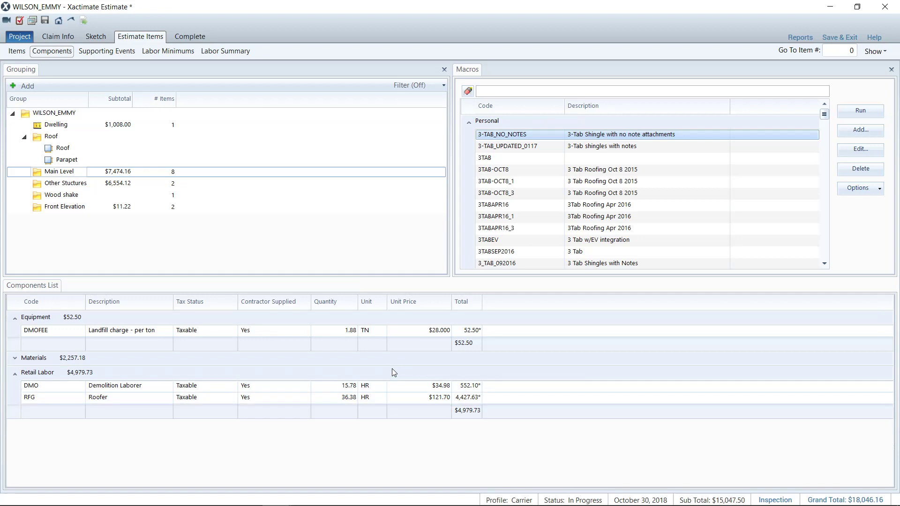
{"action": "left_click", "coordinate": [20, 360]}
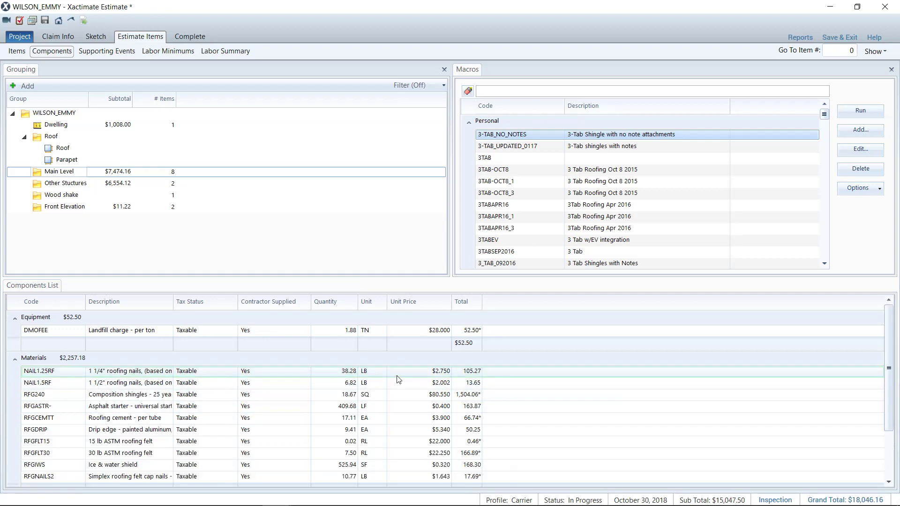
- Check NAIL1.25RF usage at the new price, accept it, and list Dwelling components
{"action": "double_click", "coordinate": [224, 378]}
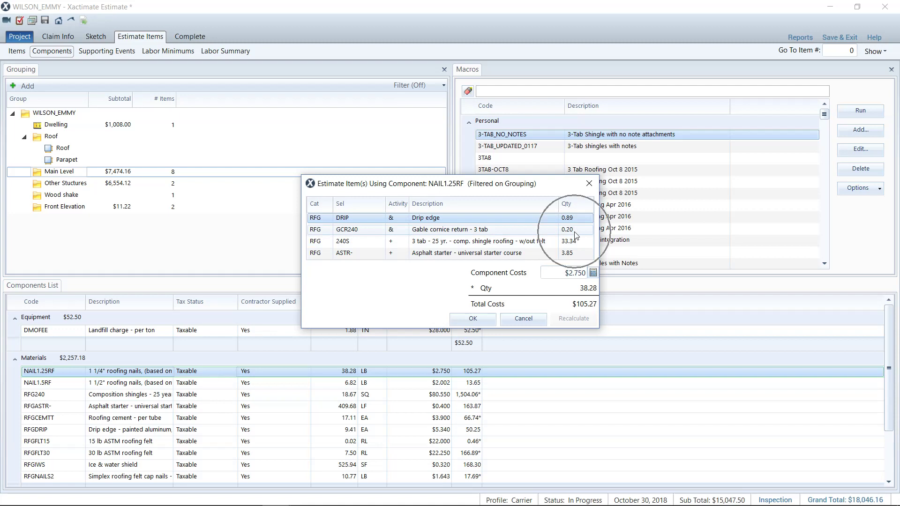
{"action": "left_click", "coordinate": [472, 319]}
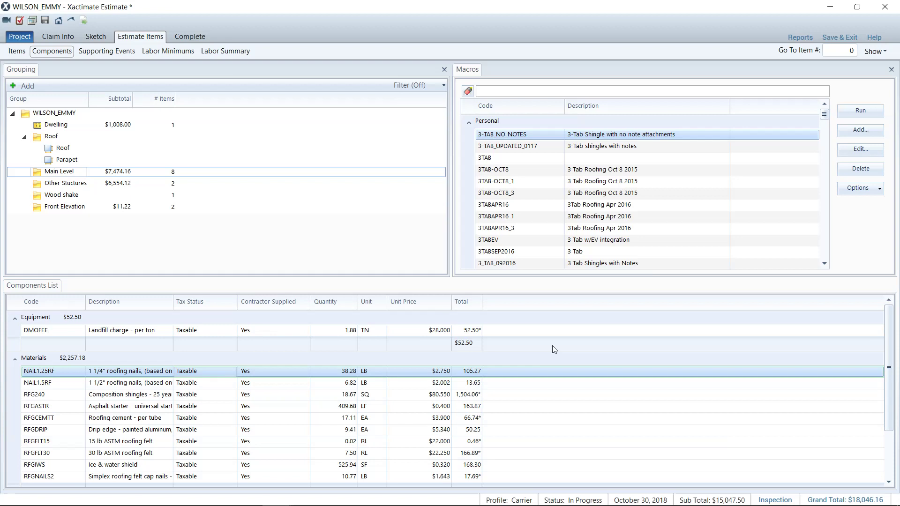
{"action": "left_click", "coordinate": [67, 126]}
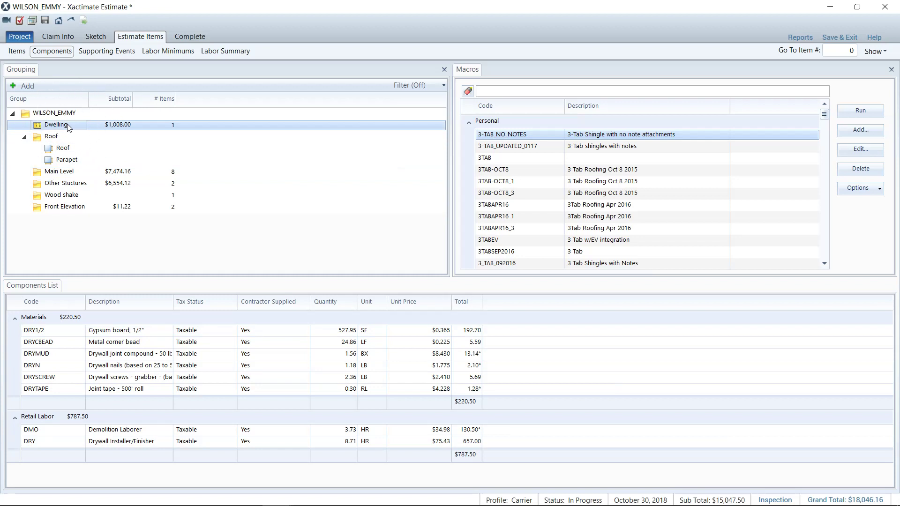
- List all groups' components, then return to Dwelling and select the gypsum board and corner bead rows
{"action": "key", "text": "ctrl+a"}
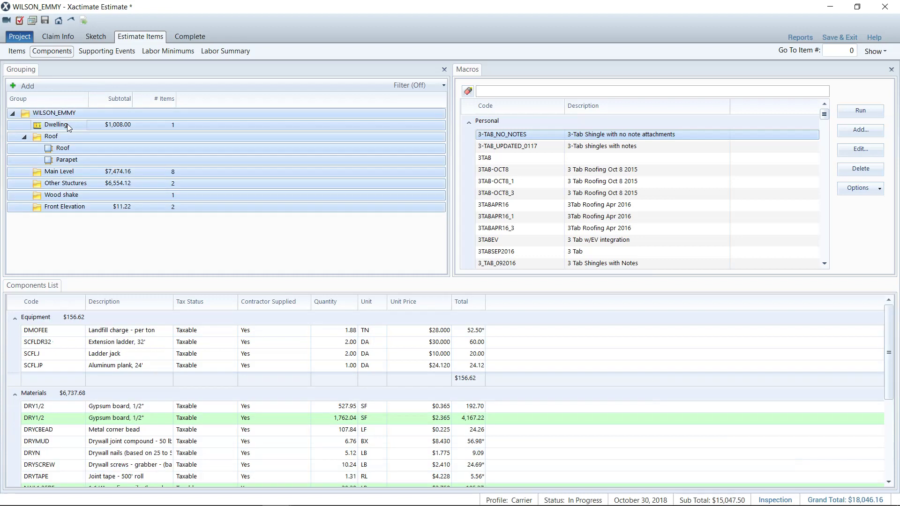
{"action": "left_click", "coordinate": [68, 126]}
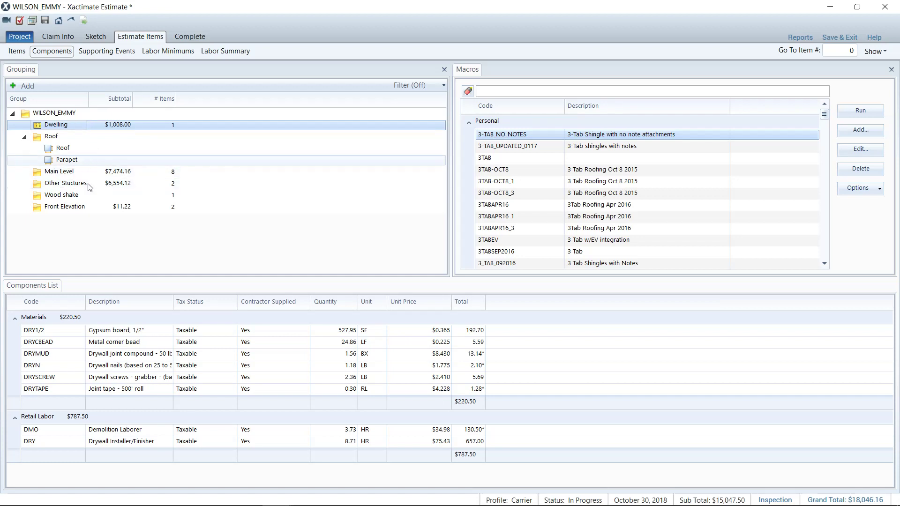
{"action": "left_click", "coordinate": [59, 334]}
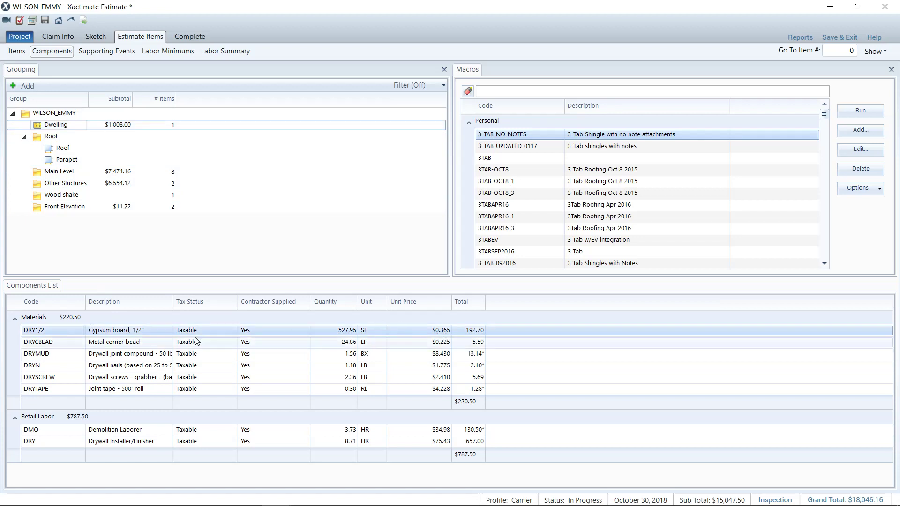
{"action": "left_click", "coordinate": [130, 346]}
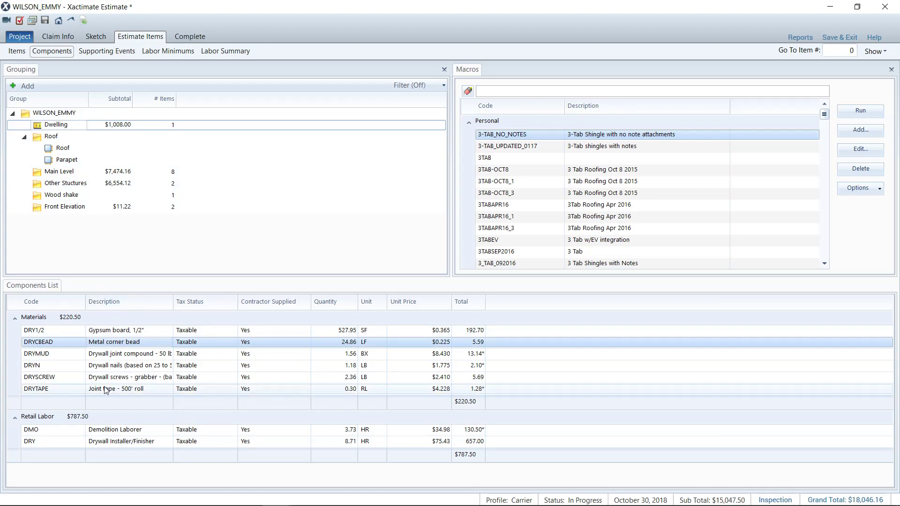
{"action": "left_click", "coordinate": [116, 128]}
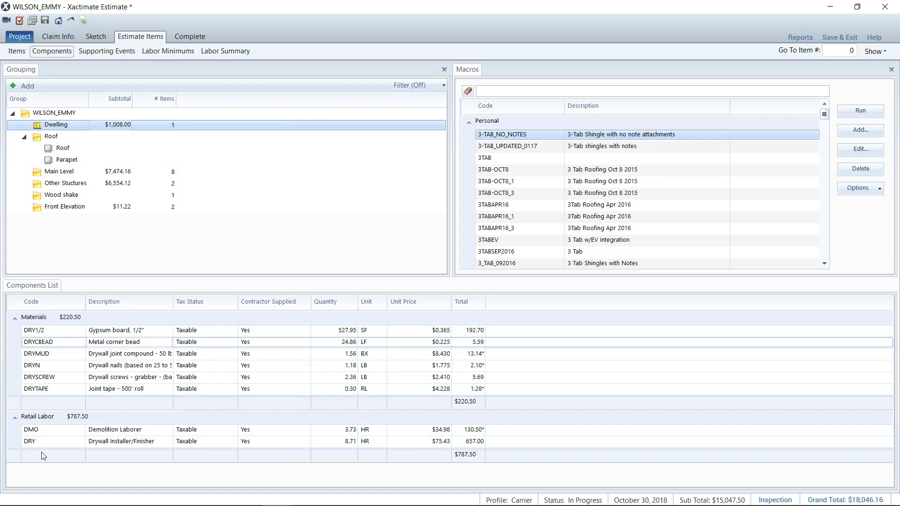
- Show Main Level components, collapse Materials, and select the Roofer labor row
{"action": "left_click", "coordinate": [52, 173]}
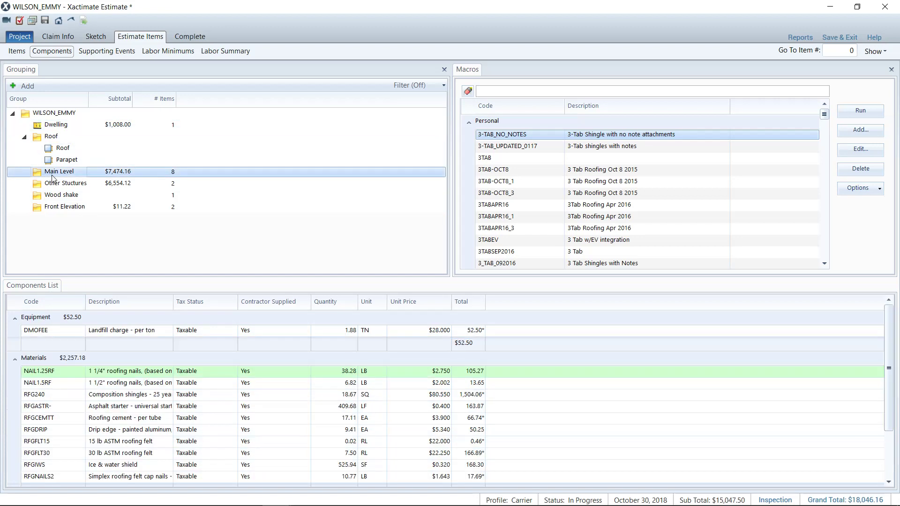
{"action": "left_click", "coordinate": [15, 359]}
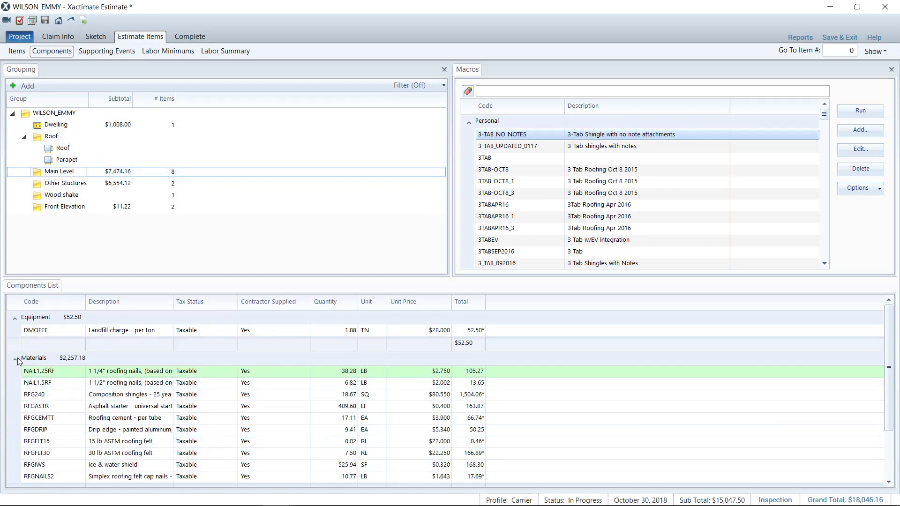
{"action": "left_click", "coordinate": [44, 399]}
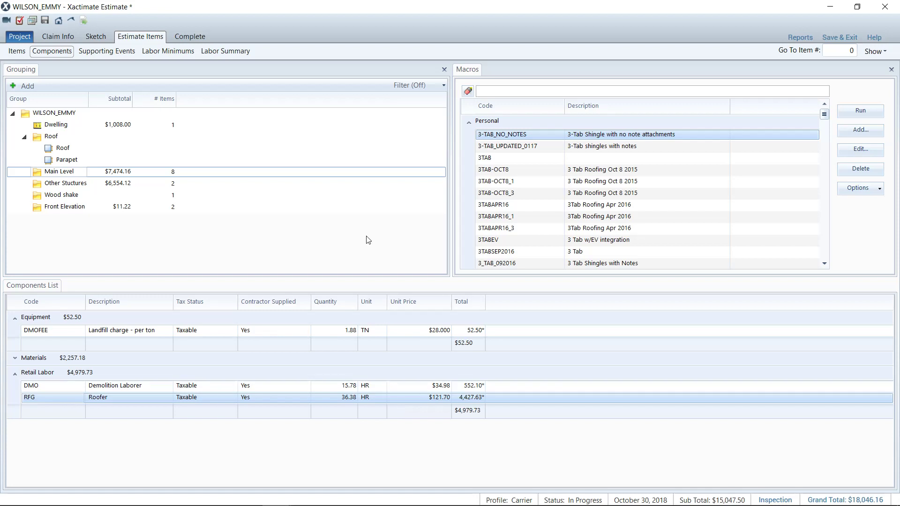
- Open the Roofer labor usage list showing seven roofing items, 36.38 HR totalling $4,427.63
{"action": "double_click", "coordinate": [99, 400]}
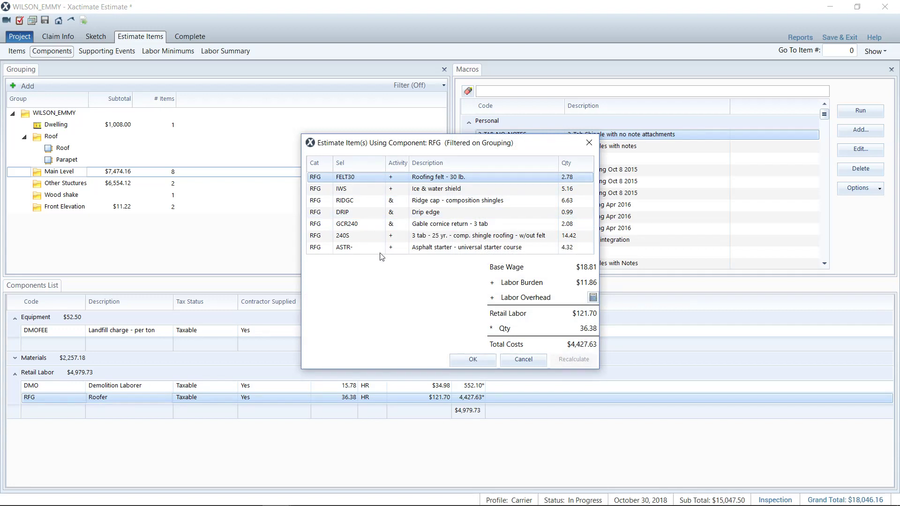